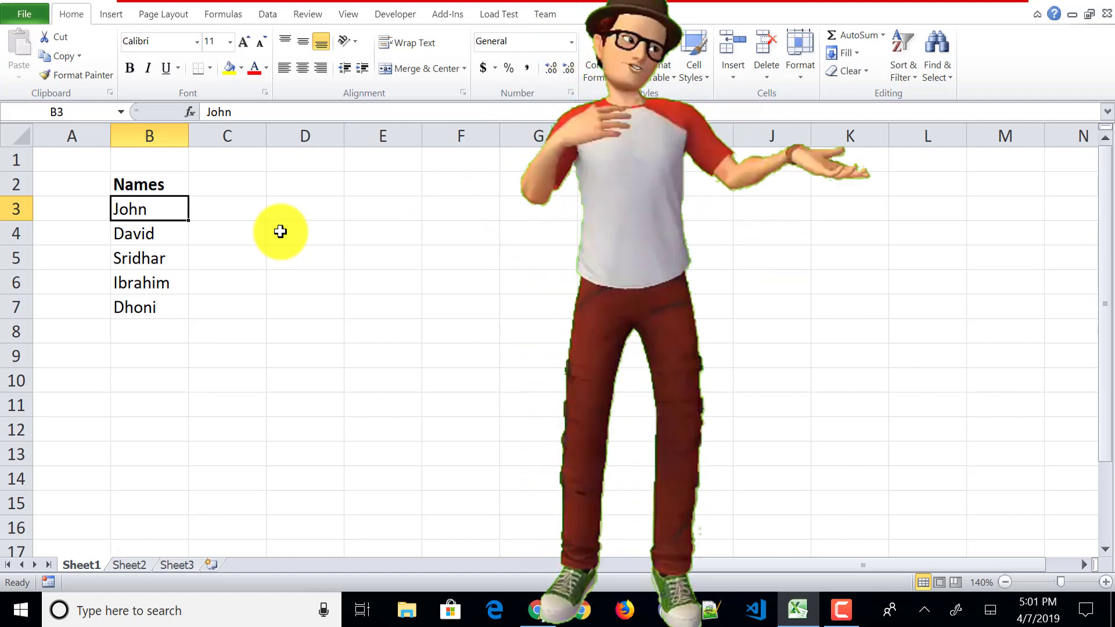
Move off the names onto an empty cell and scroll the sheet briefly.
{"action": "left_click", "coordinate": [219, 216]}
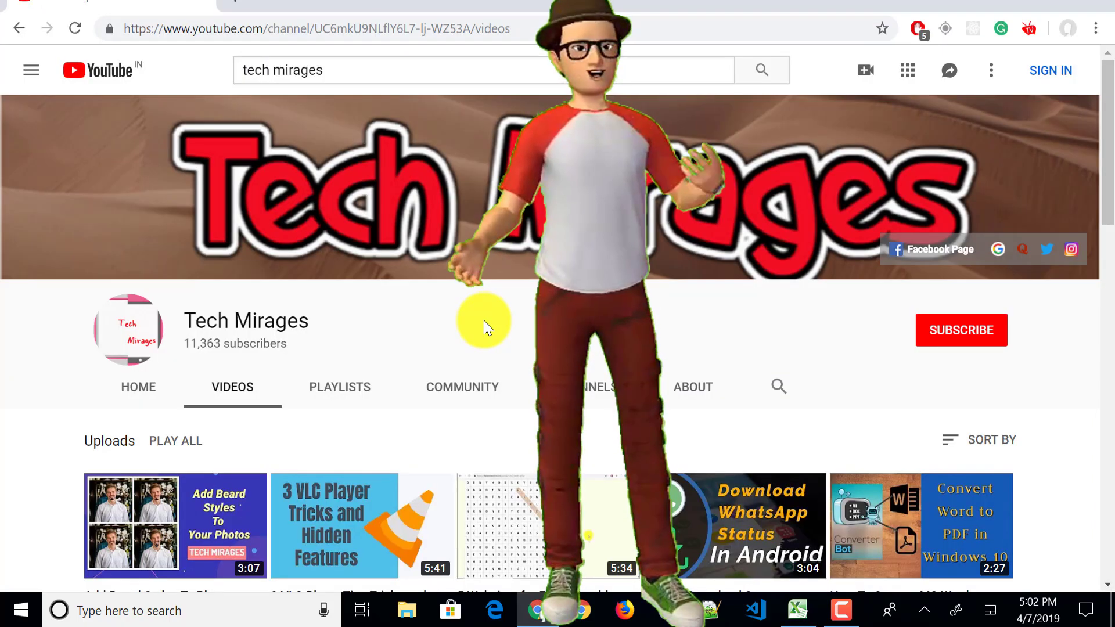
{"action": "scroll", "coordinate": [483, 321], "scroll_direction": "down", "scroll_amount": 2}
{"action": "scroll", "coordinate": [483, 321], "scroll_direction": "up", "scroll_amount": 1}
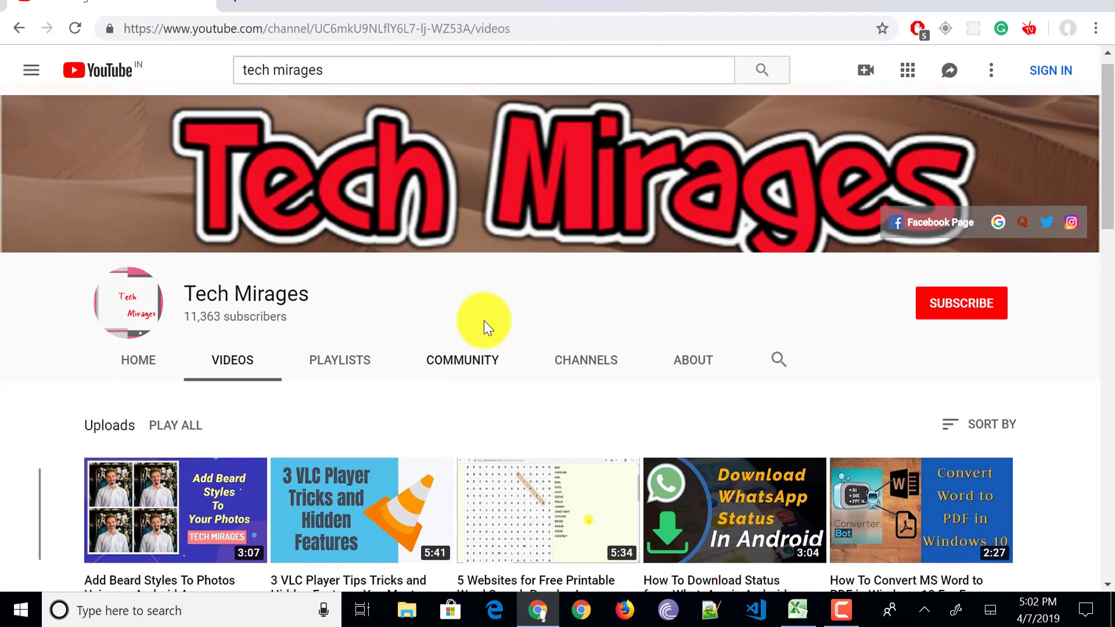
{"action": "scroll", "coordinate": [483, 320], "scroll_direction": "up", "scroll_amount": 1}
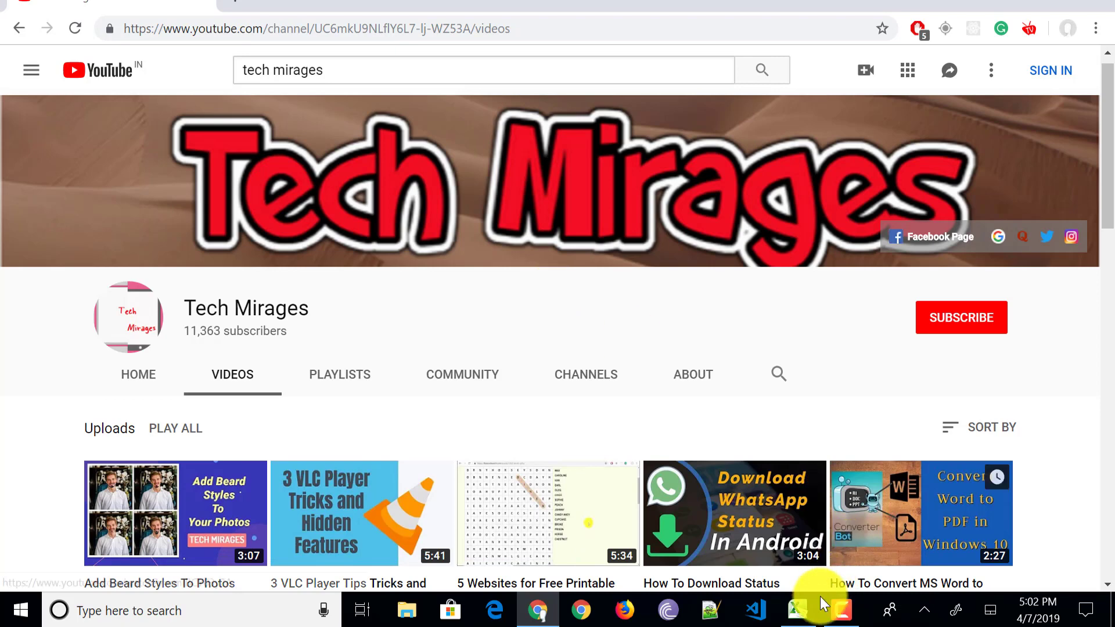
Return to the Excel workbook and highlight the five names John to Dhoni in B3:B7.
{"action": "left_click", "coordinate": [798, 609]}
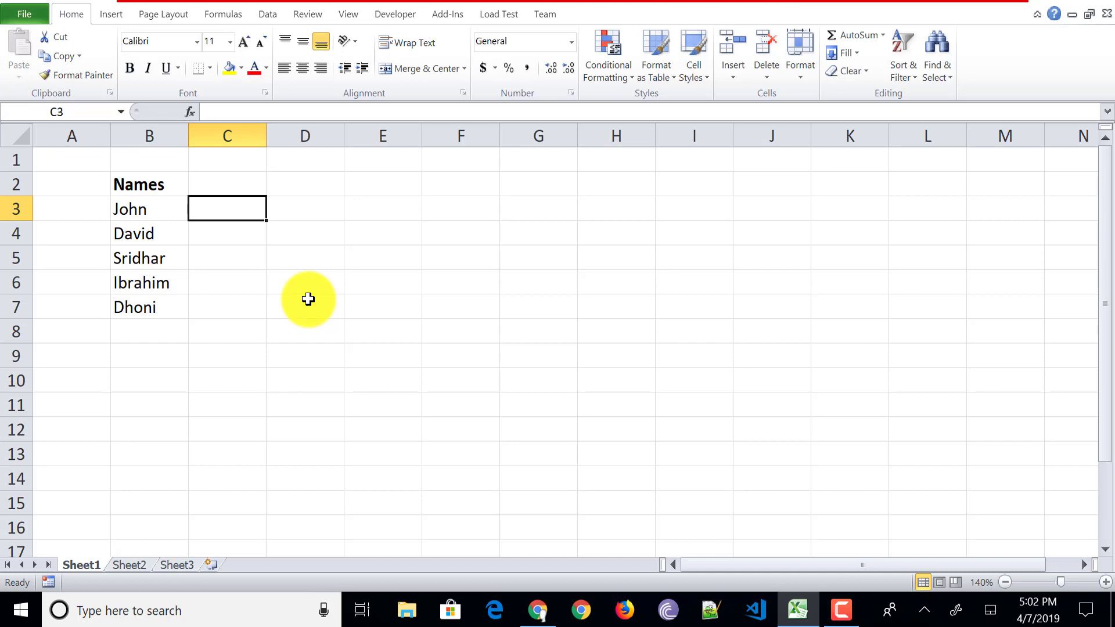
{"action": "left_click", "coordinate": [161, 209]}
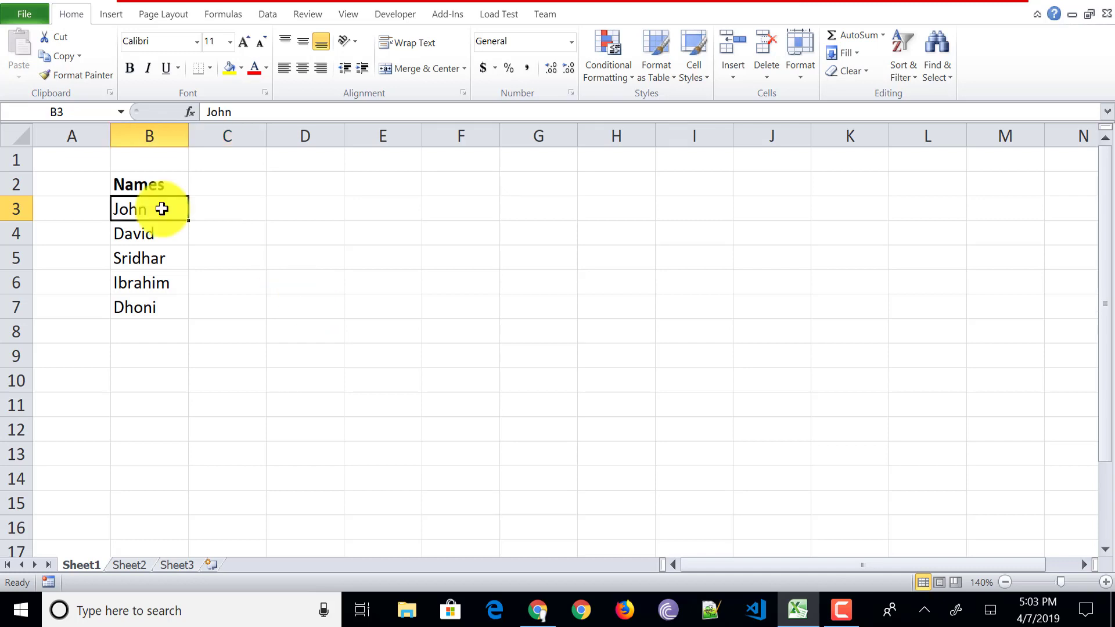
{"action": "left_click_drag", "start_coordinate": [161, 209], "coordinate": [142, 306]}
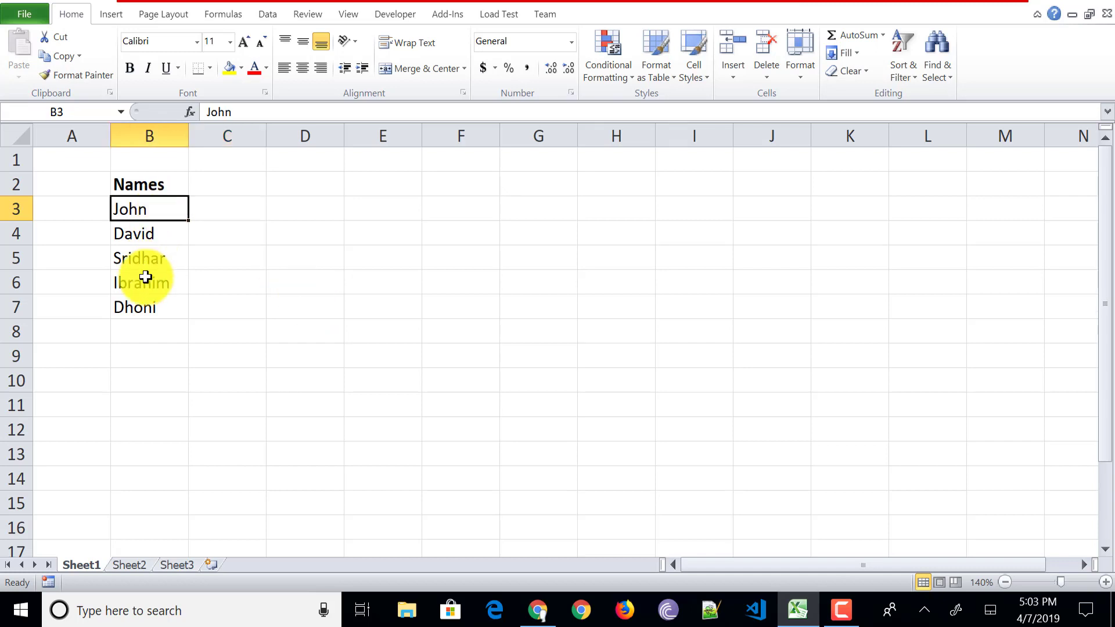
{"action": "left_click", "coordinate": [275, 254]}
{"action": "left_click_drag", "start_coordinate": [157, 206], "coordinate": [148, 308]}
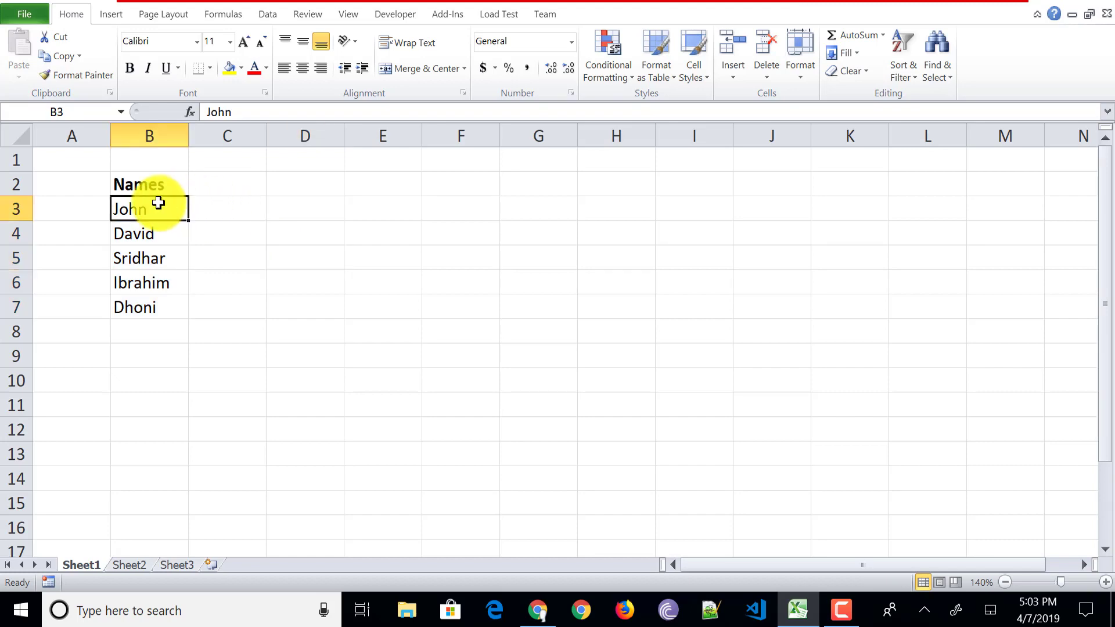
{"action": "left_click", "coordinate": [256, 302]}
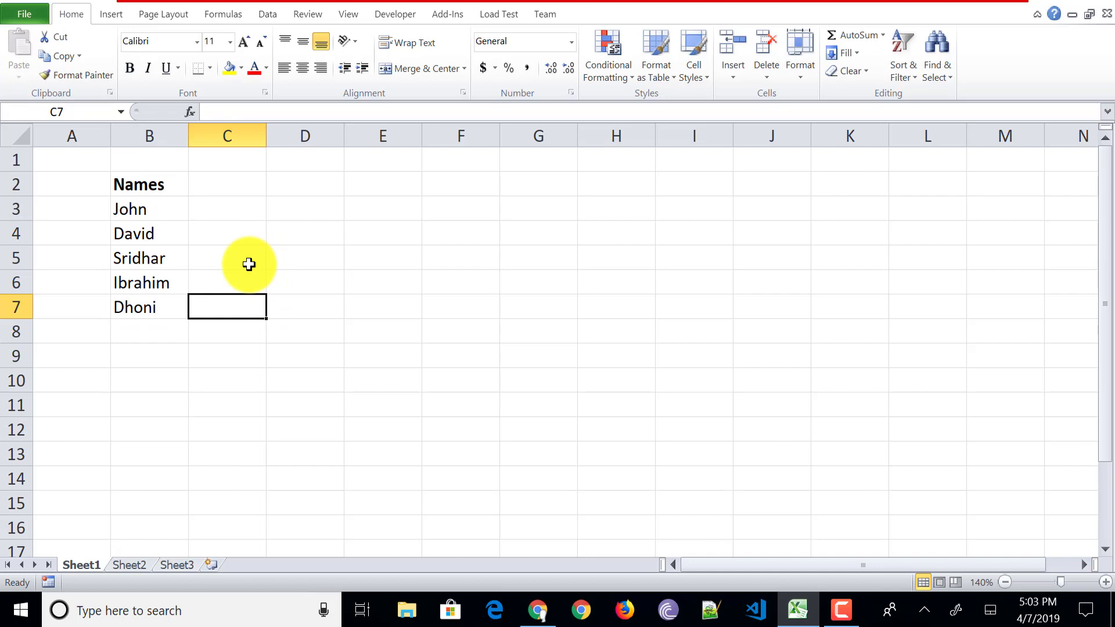
Select column B from John in B3 to the last row and name it 'names'.
{"action": "left_click", "coordinate": [146, 209]}
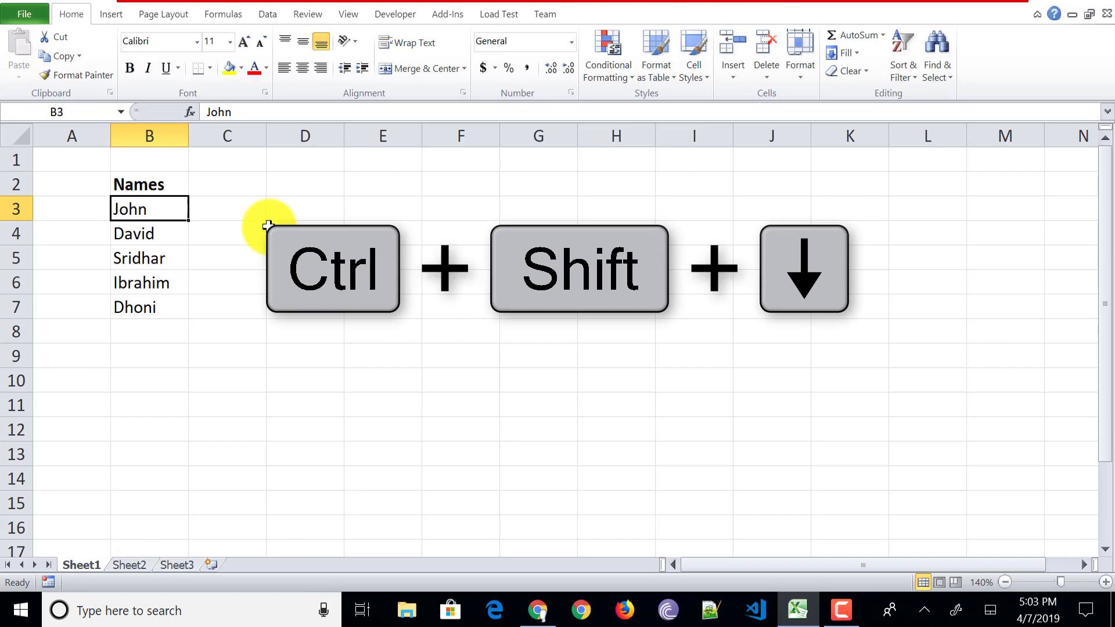
{"action": "key", "text": "ctrl+shift+Down"}
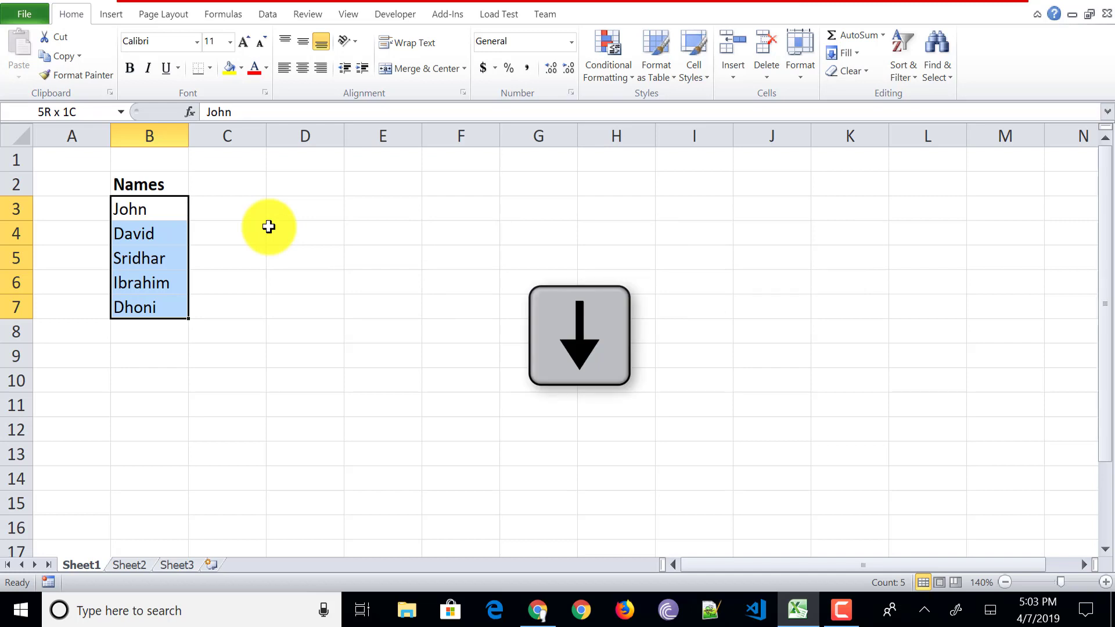
{"action": "key", "text": "ctrl+shift+Down"}
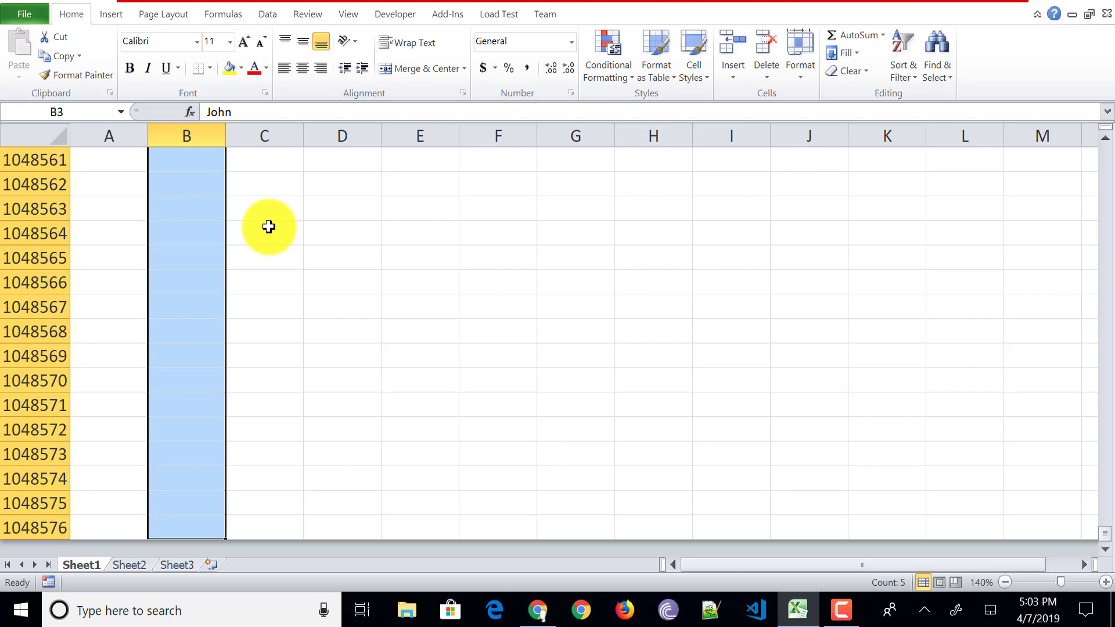
{"action": "left_click", "coordinate": [93, 115]}
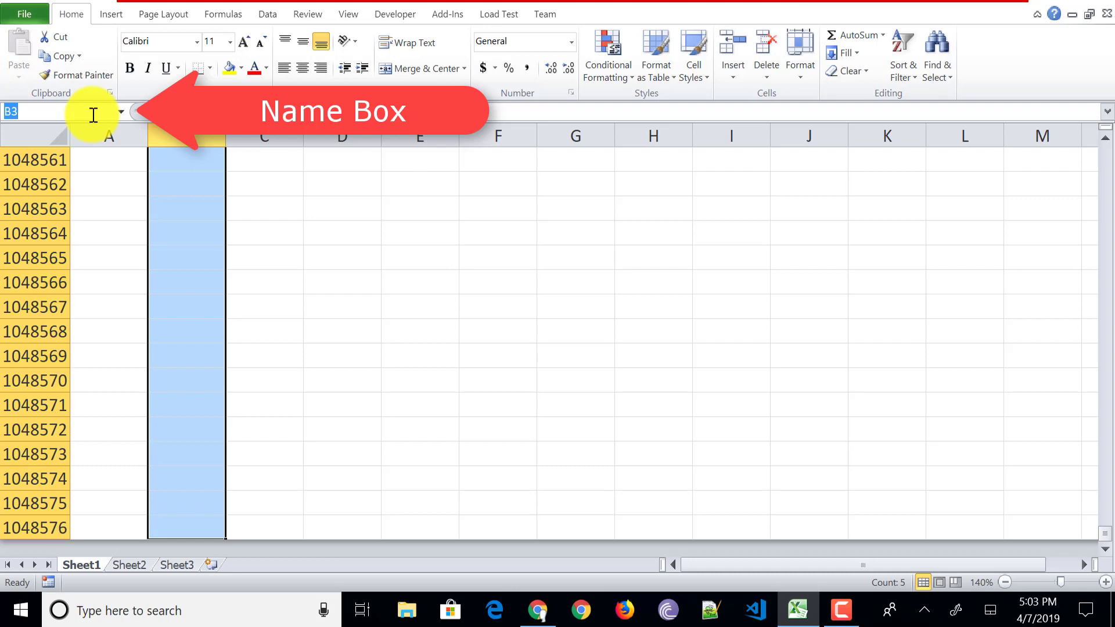
{"action": "type", "text": "names"}
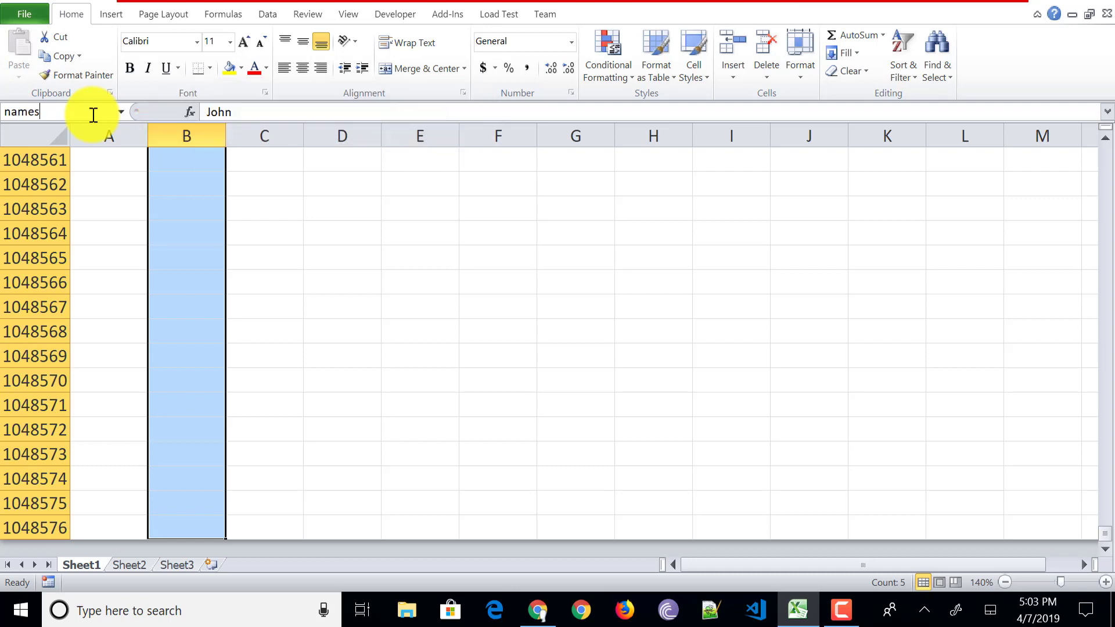
{"action": "key", "text": "Return"}
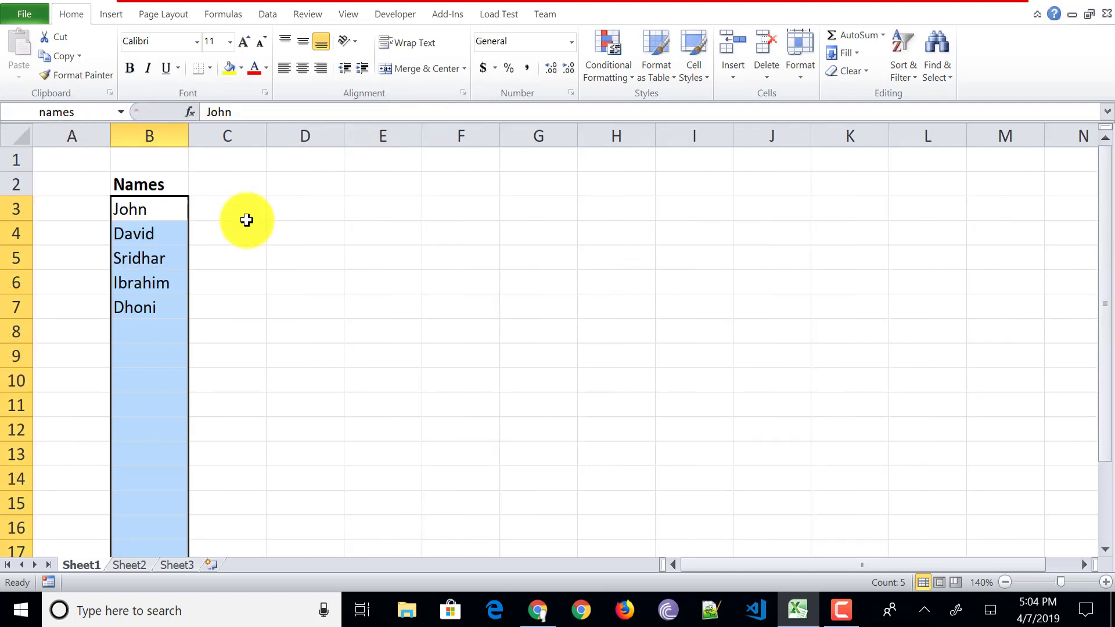
In D4 begin the formula =INDEX(names,.
{"action": "left_click", "coordinate": [289, 232]}
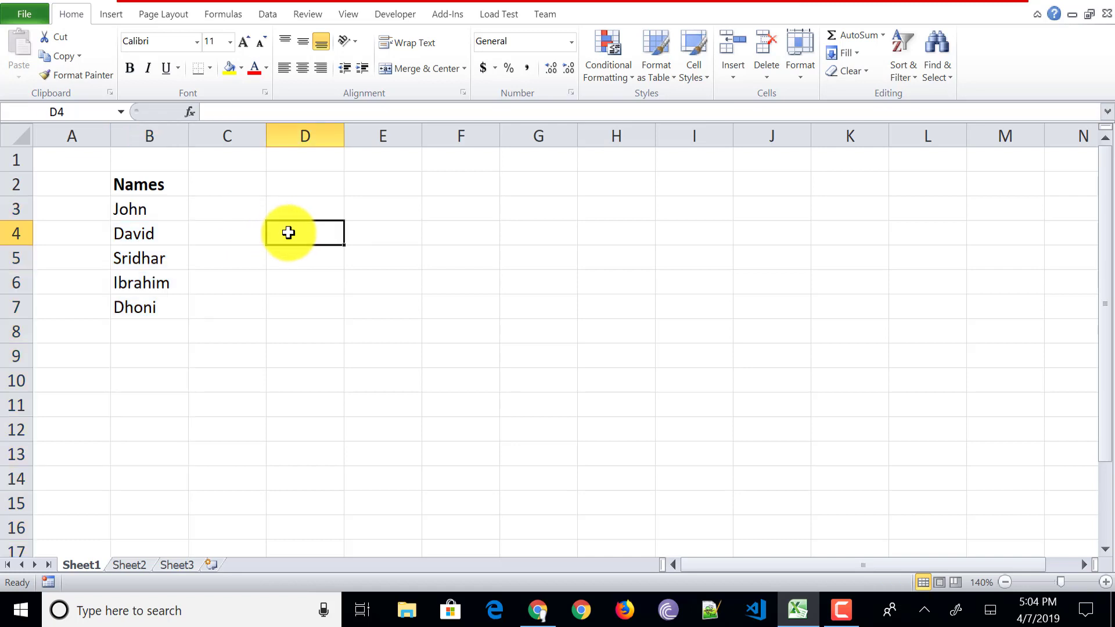
{"action": "type", "text": "="}
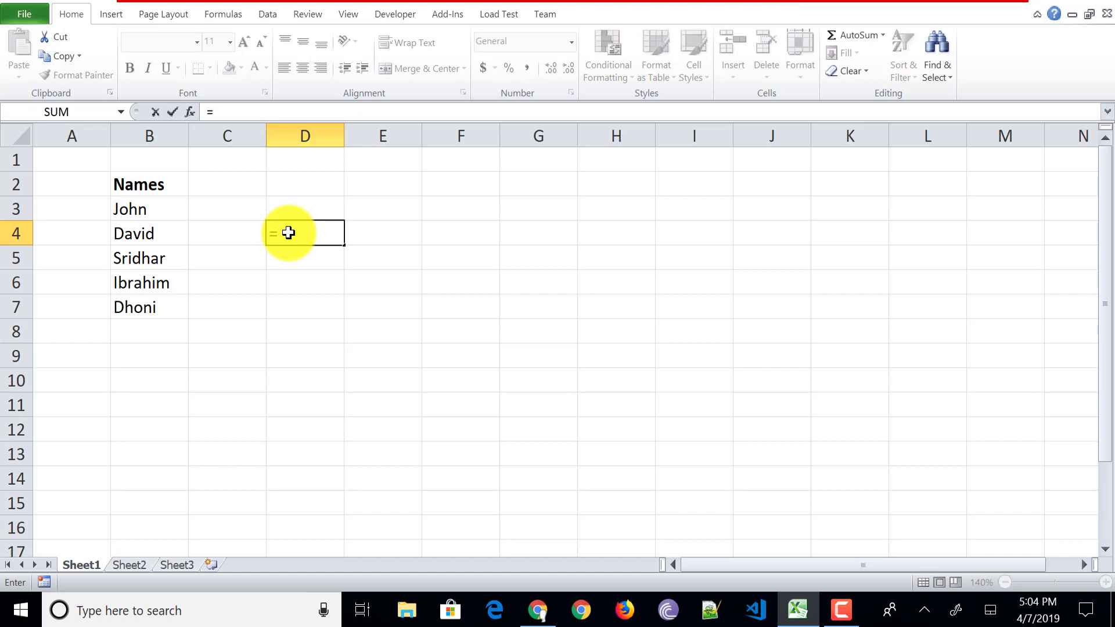
{"action": "type", "text": "INDEX"}
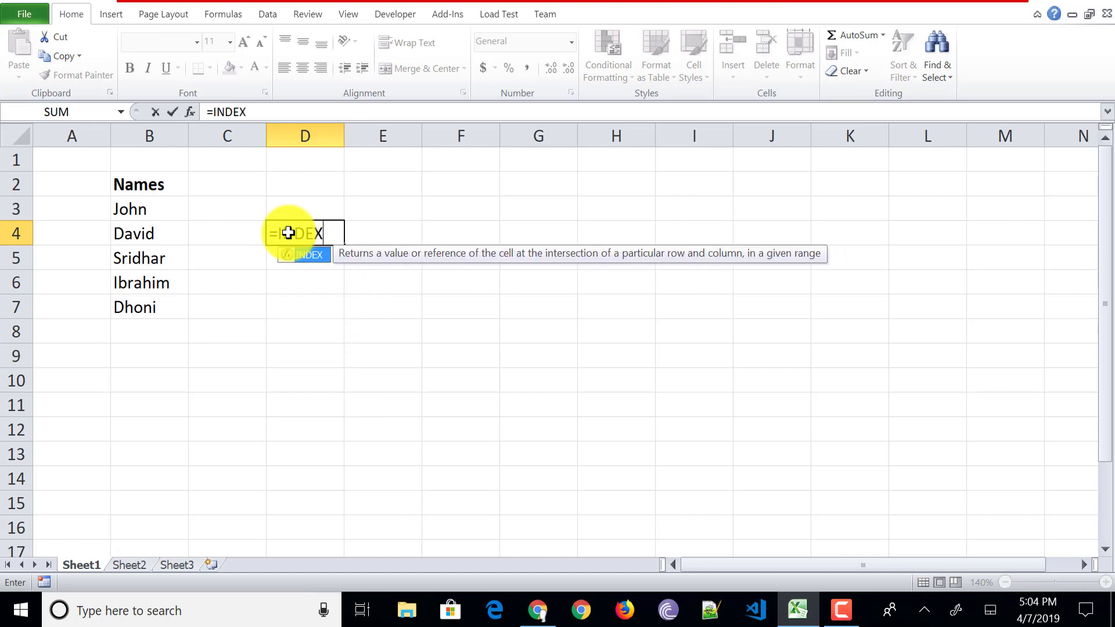
{"action": "type", "text": "("}
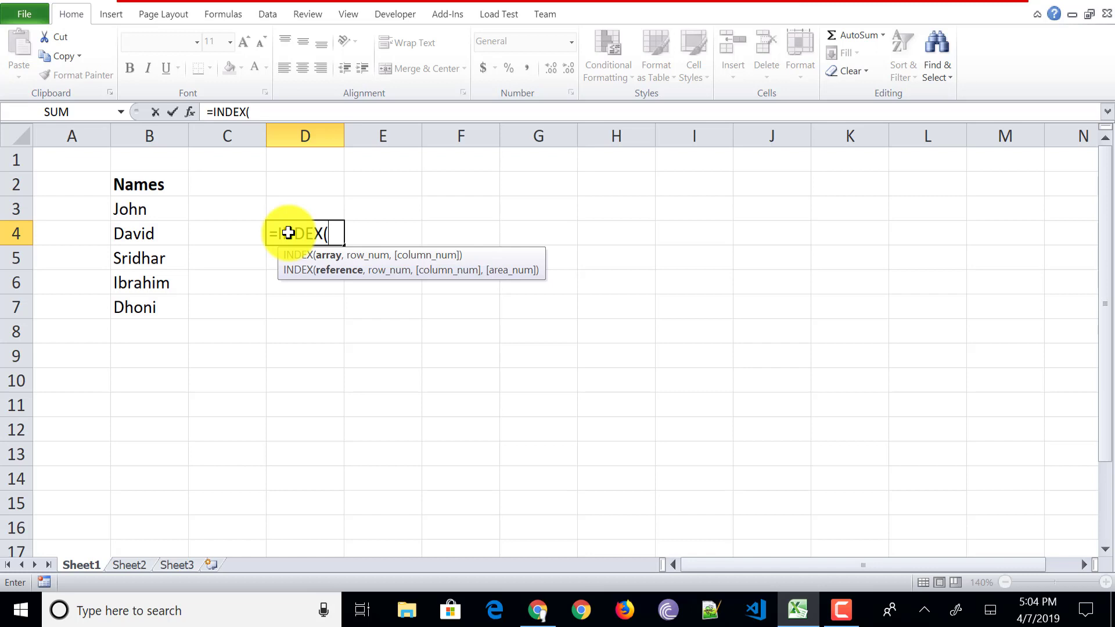
{"action": "type", "text": "N"}
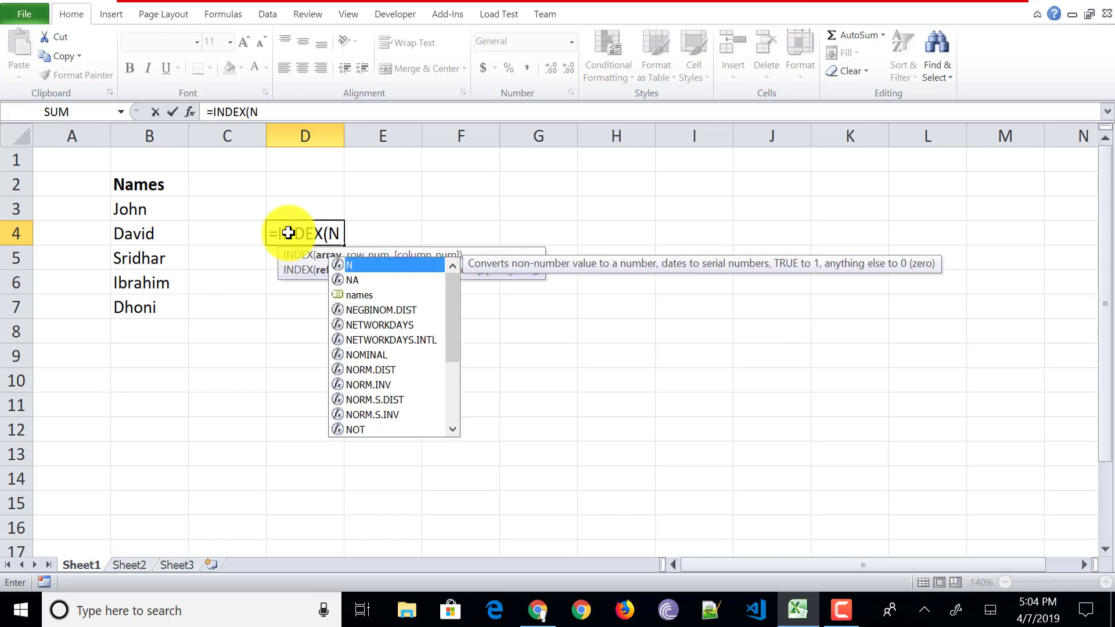
{"action": "key", "text": "BackSpace"}
{"action": "type", "text": "name"}
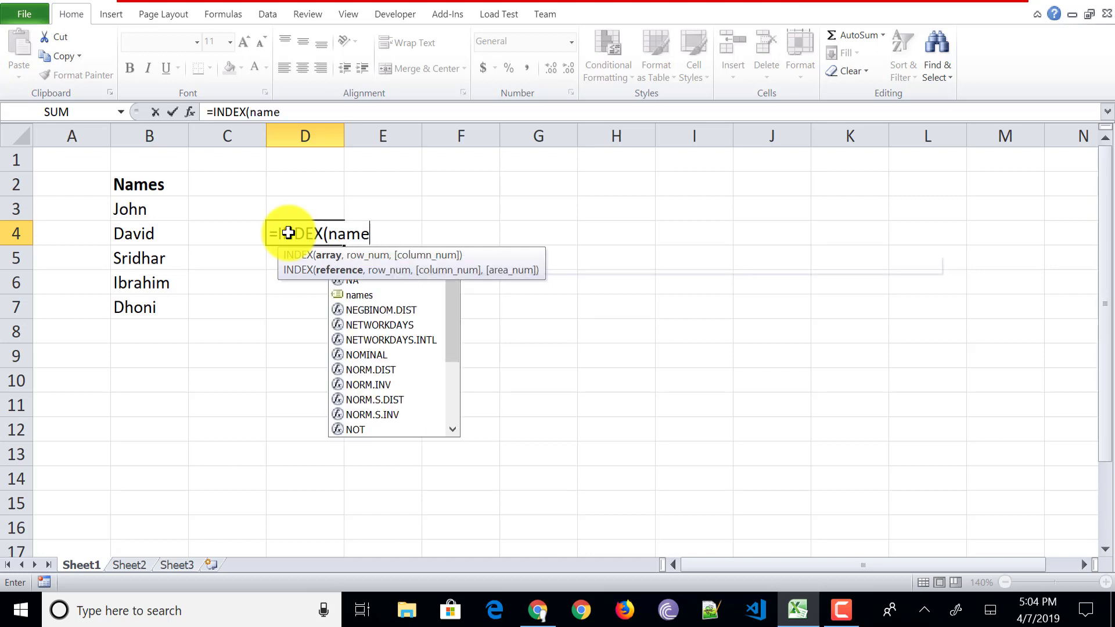
{"action": "type", "text": "s,"}
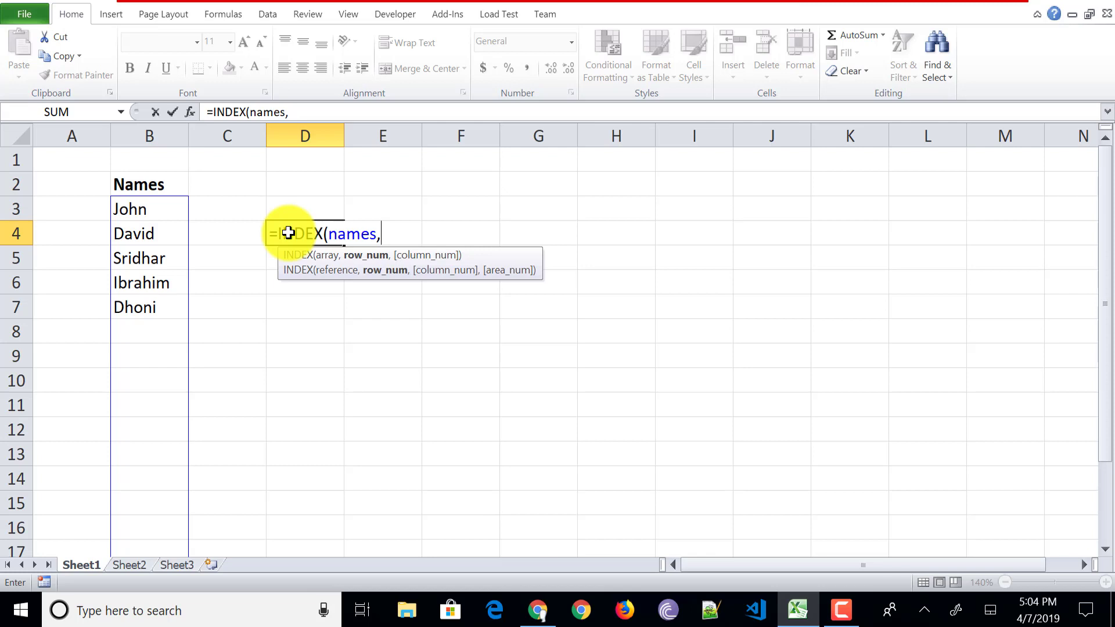
Add RANDBETWEEN(1,COUNTA(names)) to the D4 formula, taking RANDBETWEEN from autocomplete.
{"action": "type", "text": "R"}
{"action": "type", "text": "AND"}
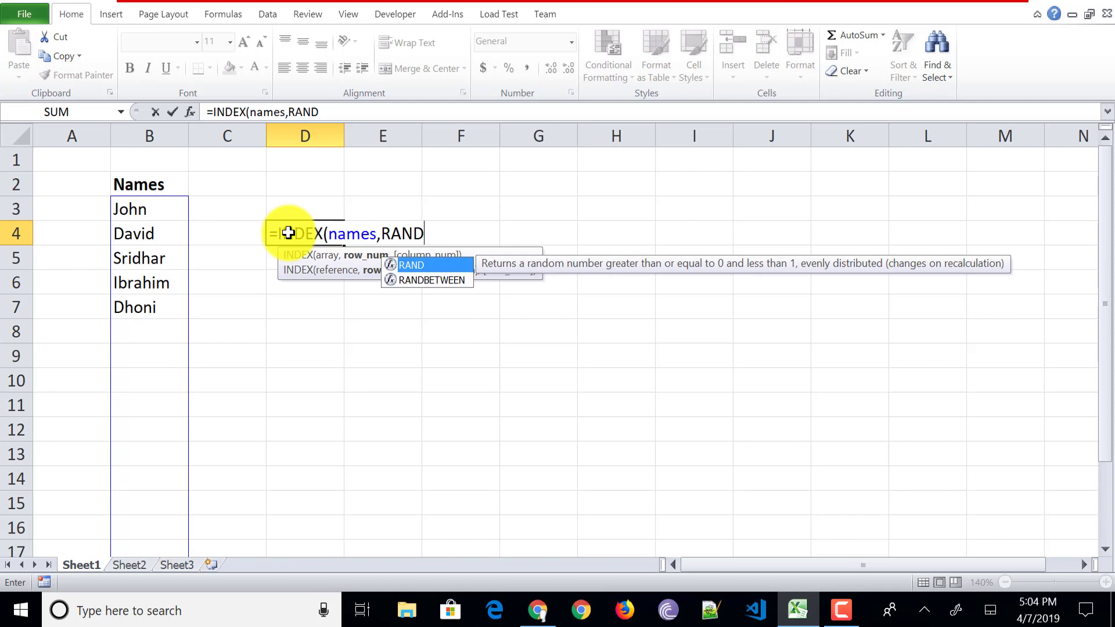
{"action": "key", "text": "Down"}
{"action": "key", "text": "Tab"}
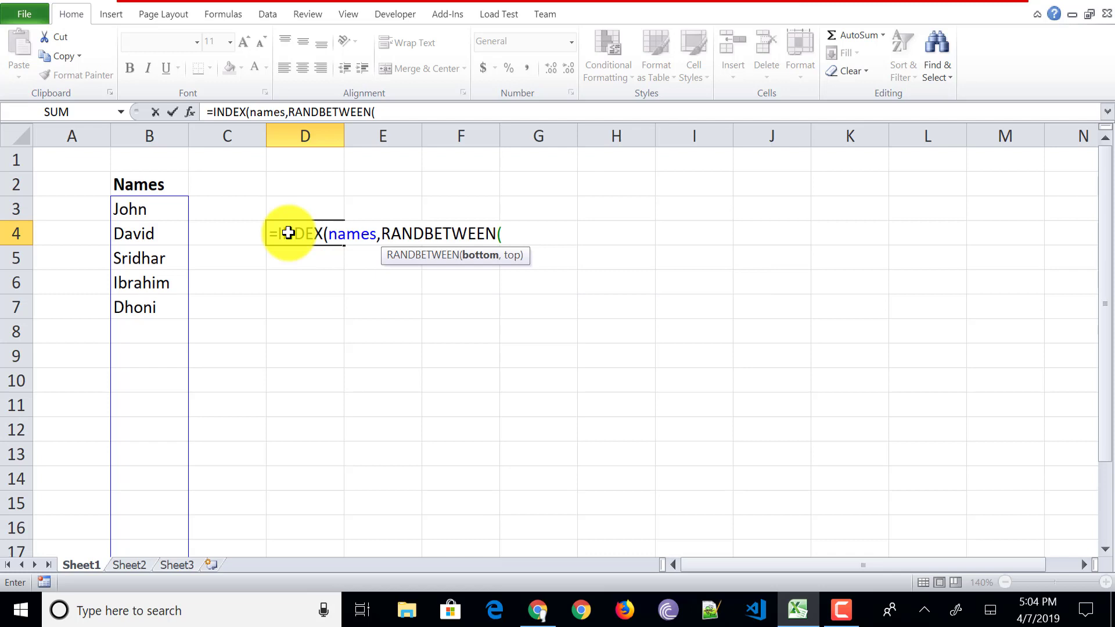
{"action": "type", "text": "1"}
{"action": "type", "text": ","}
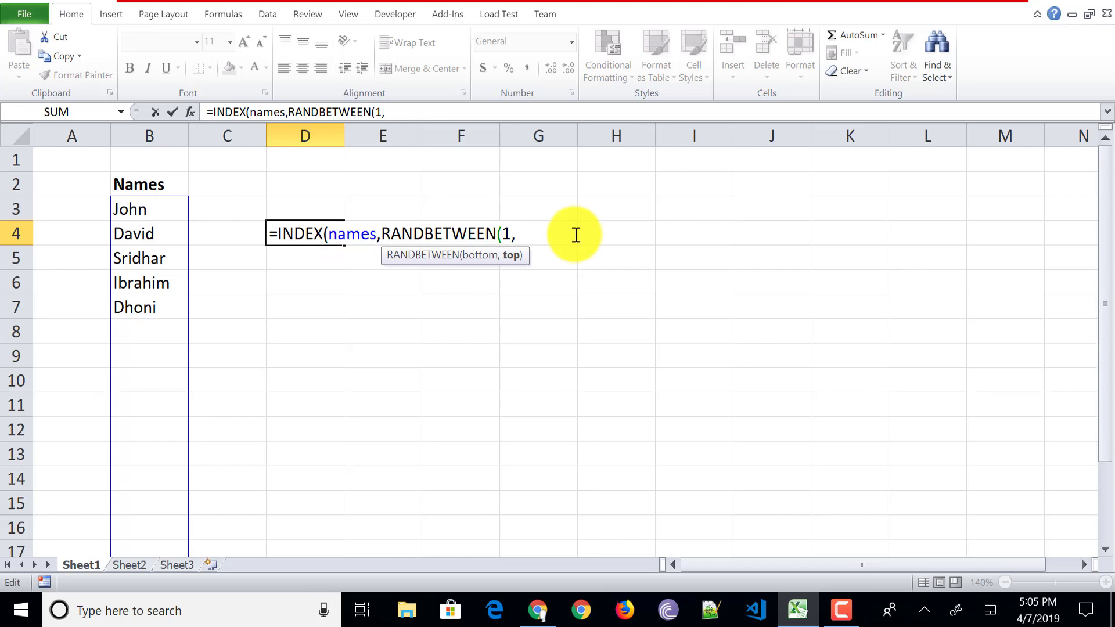
{"action": "type", "text": "COUNTA"}
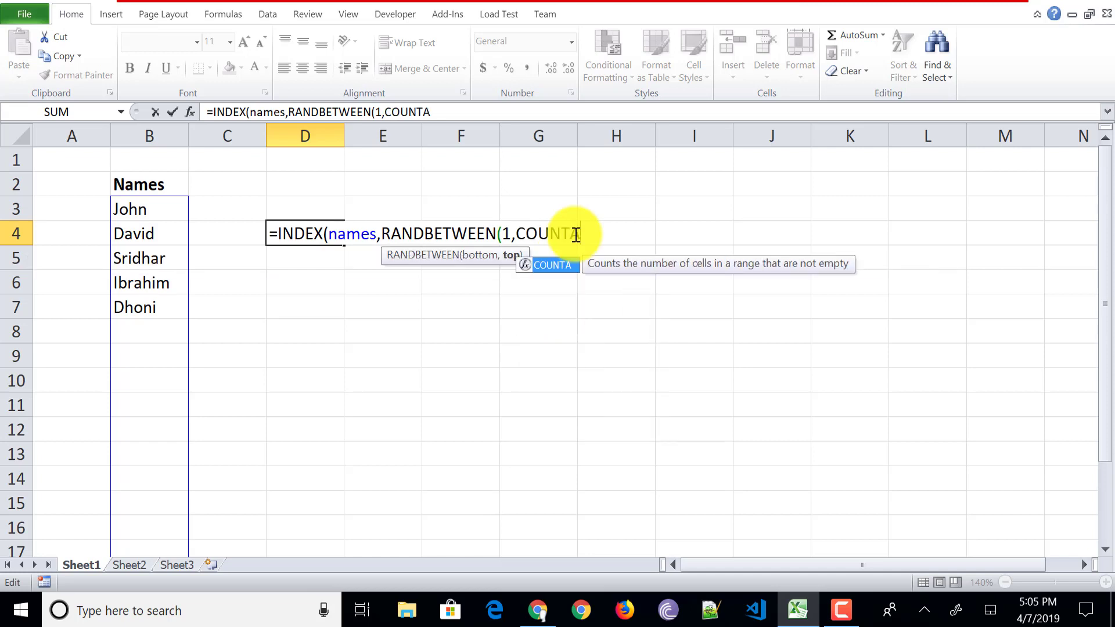
{"action": "type", "text": "("}
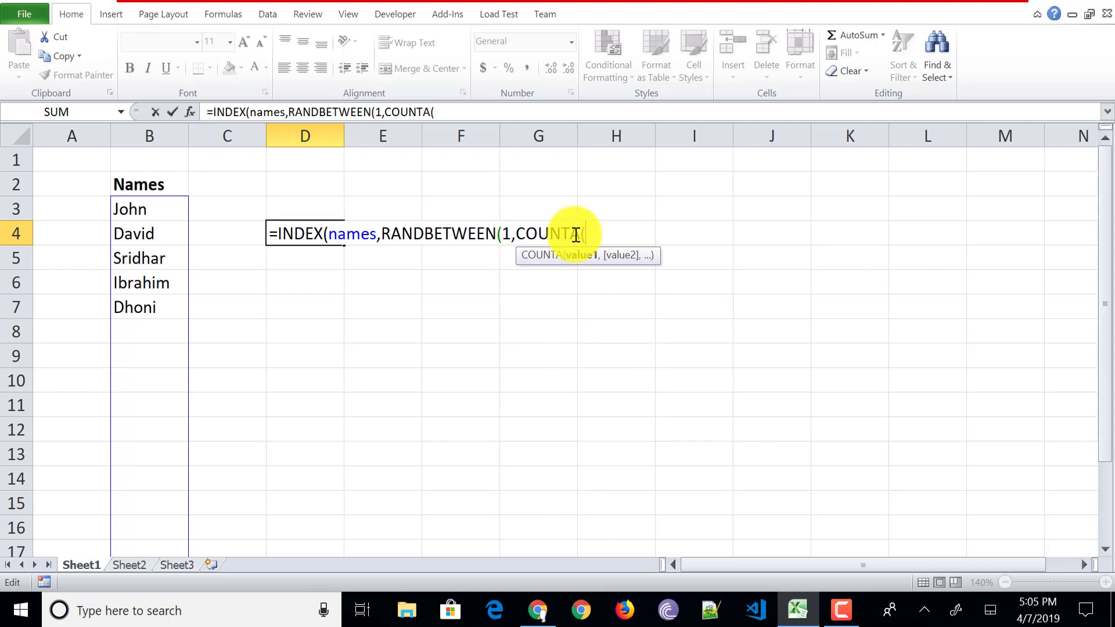
{"action": "type", "text": "names"}
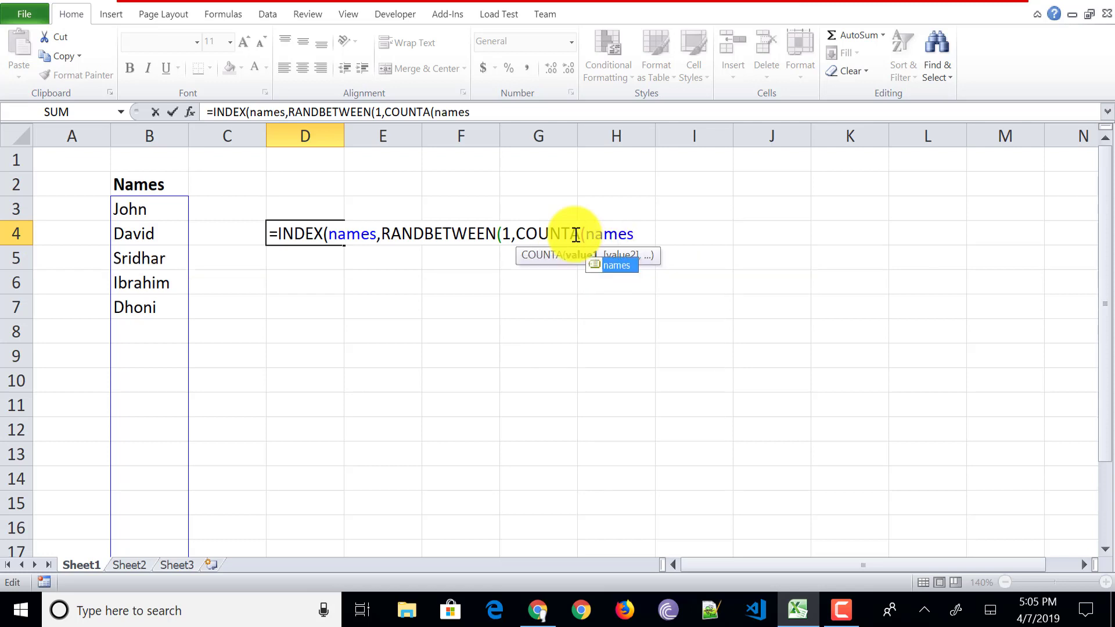
{"action": "type", "text": ")))"}
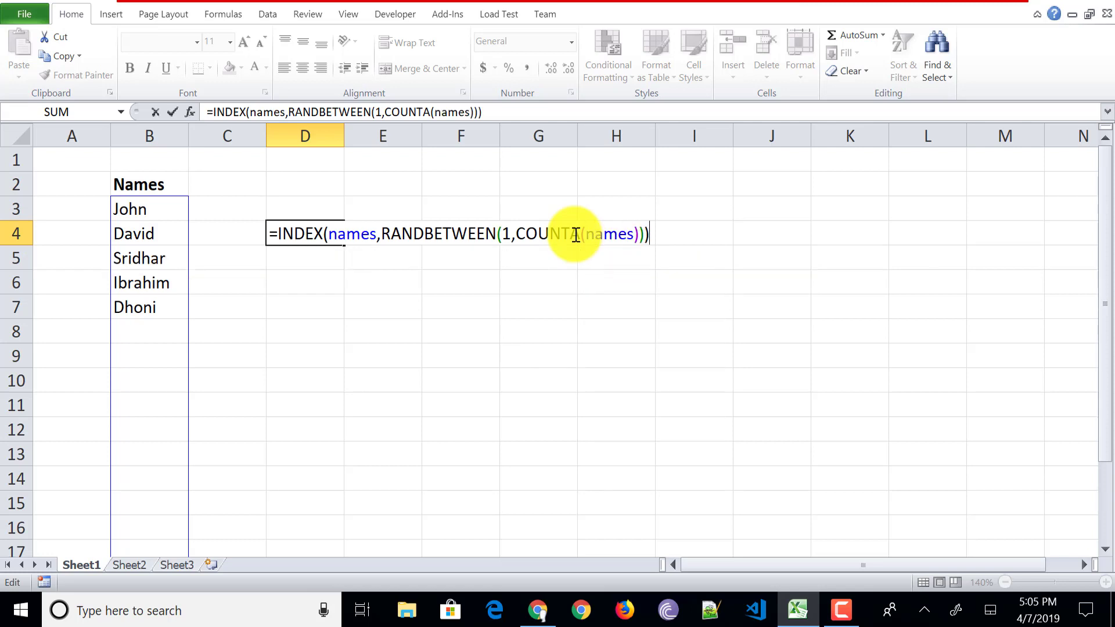
Commit the D4 formula, then enter test text in D6 so D4 recalculates.
{"action": "key", "text": "Return"}
{"action": "key", "text": "Up"}
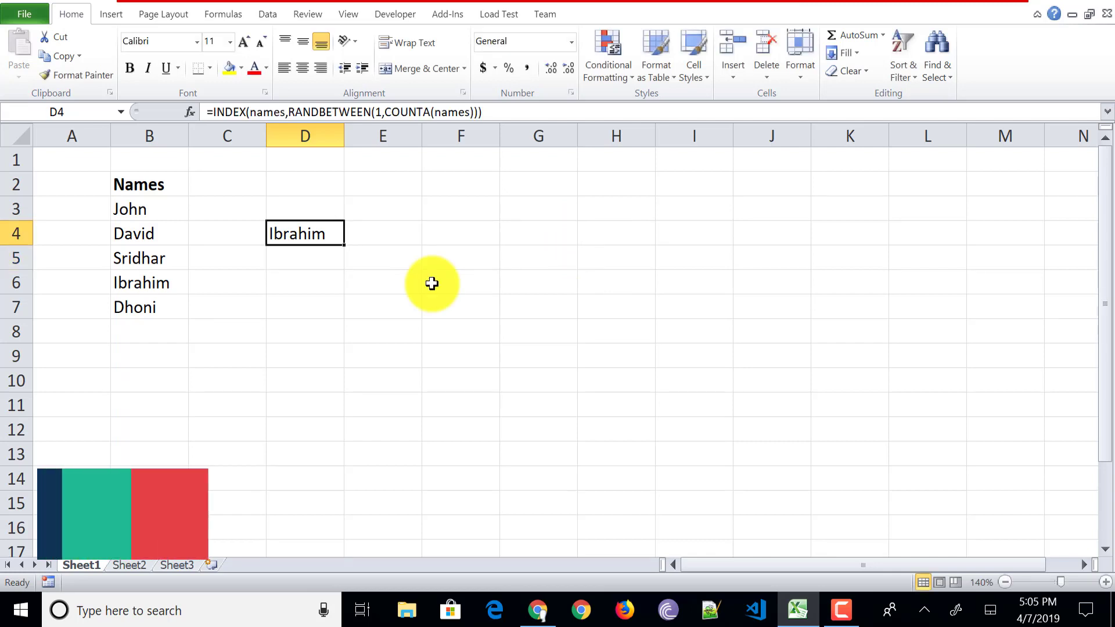
{"action": "left_click", "coordinate": [303, 282]}
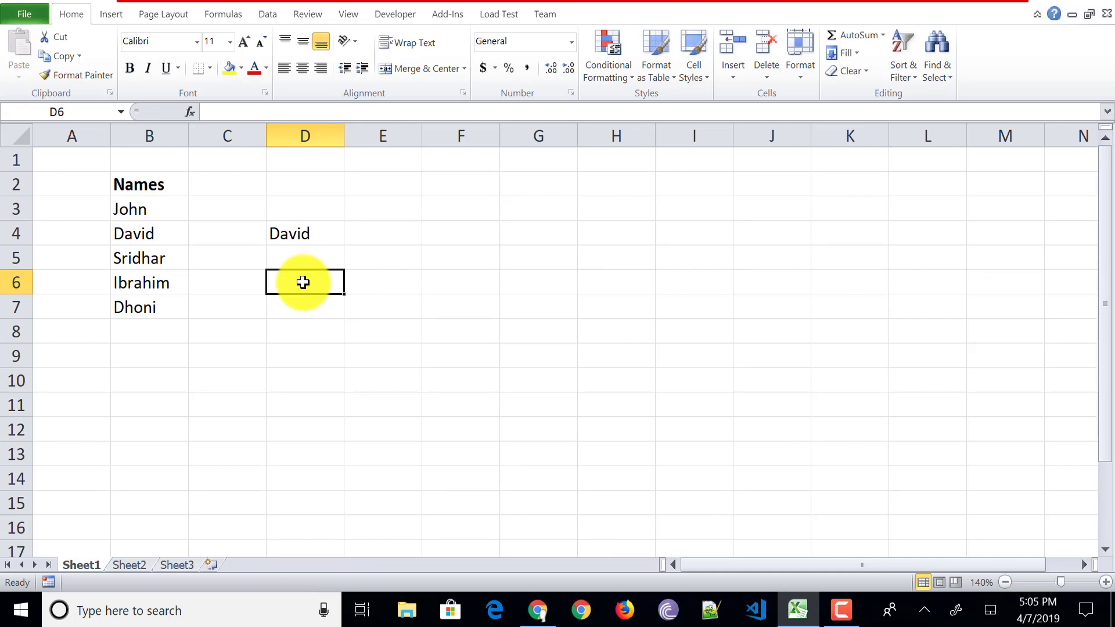
{"action": "type", "text": "ghjfjs"}
{"action": "key", "text": "Return"}
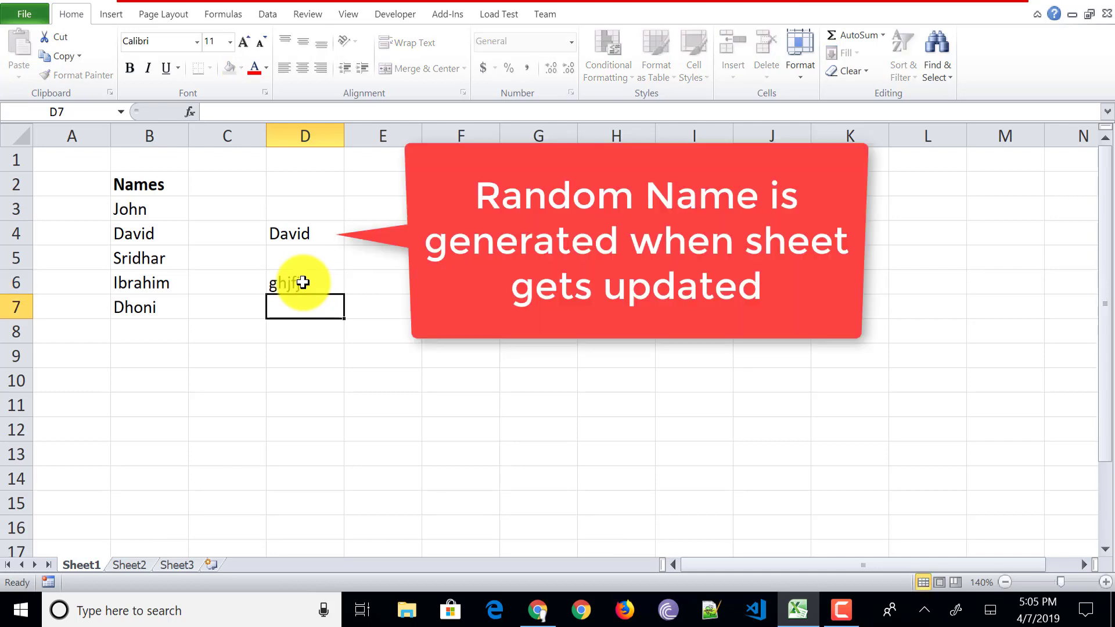
{"action": "left_click", "coordinate": [302, 282]}
{"action": "type", "text": "fdsf"}
{"action": "key", "text": "Return"}
Enter more test text in D6 and D8 to watch D4 show different names.
{"action": "left_click", "coordinate": [302, 283]}
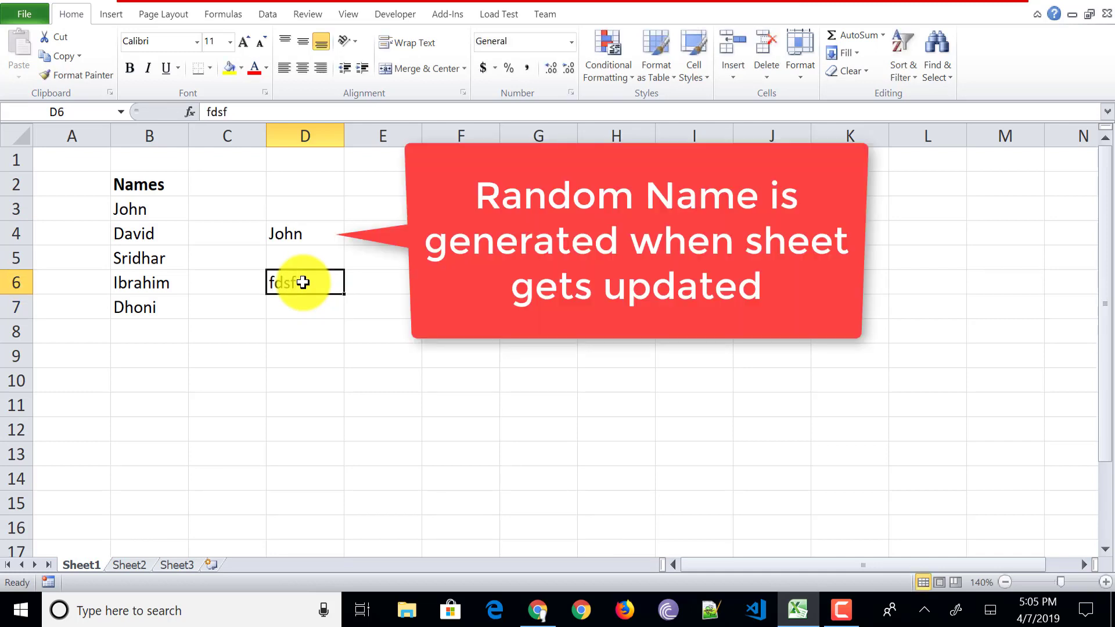
{"action": "type", "text": "fdsf"}
{"action": "key", "text": "Return"}
{"action": "left_click", "coordinate": [302, 282]}
{"action": "type", "text": "fsdfsd"}
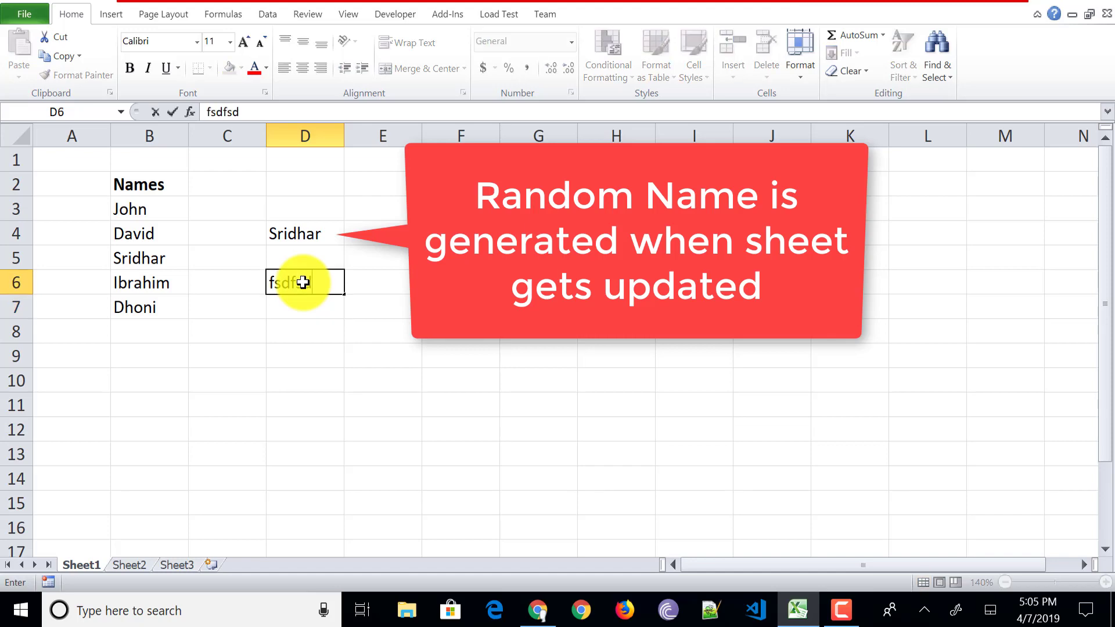
{"action": "key", "text": "Return"}
{"action": "key", "text": "Return"}
{"action": "type", "text": "sfsdf"}
{"action": "key", "text": "Up"}
{"action": "key", "text": "Down"}
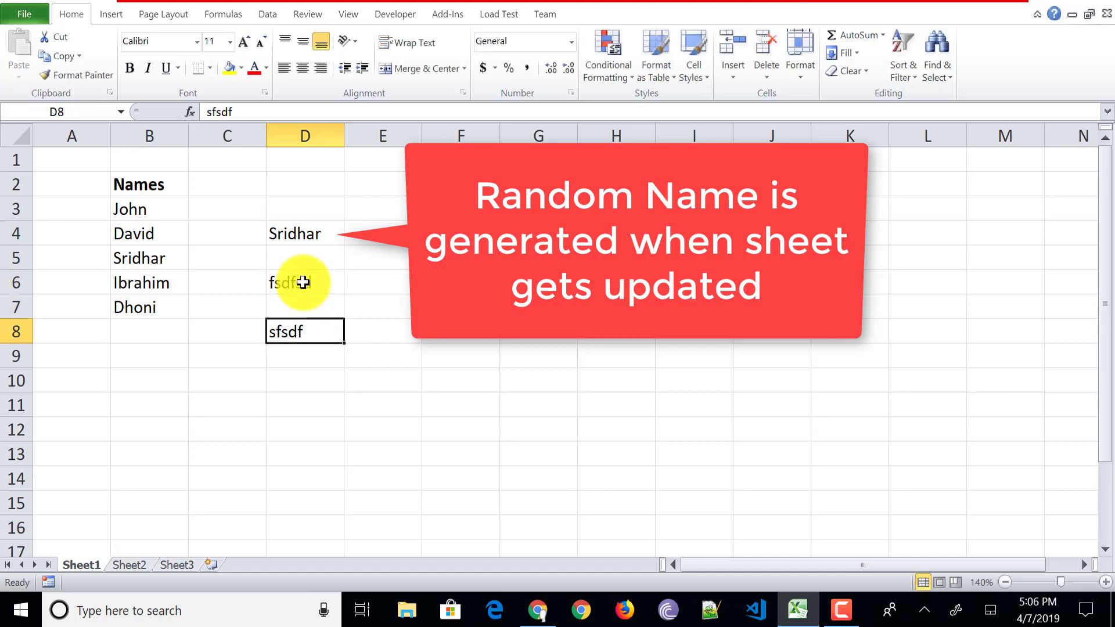
{"action": "type", "text": "fsdfds"}
{"action": "key", "text": "Up"}
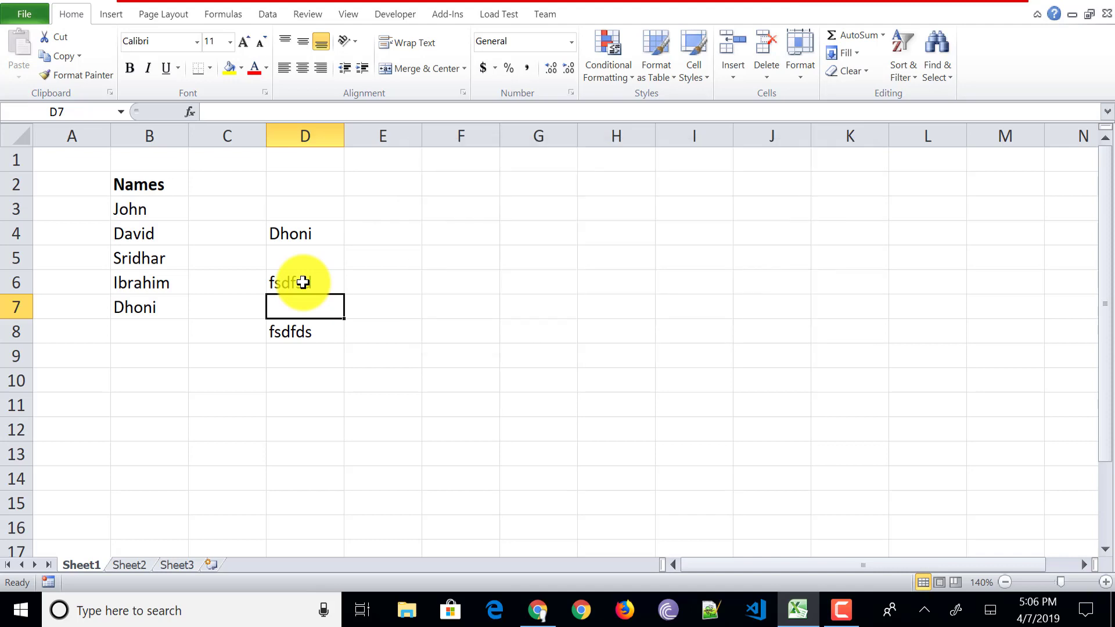
Set workbook calculation to Manual under Formulas > Calculation Options.
{"action": "left_click", "coordinate": [225, 12]}
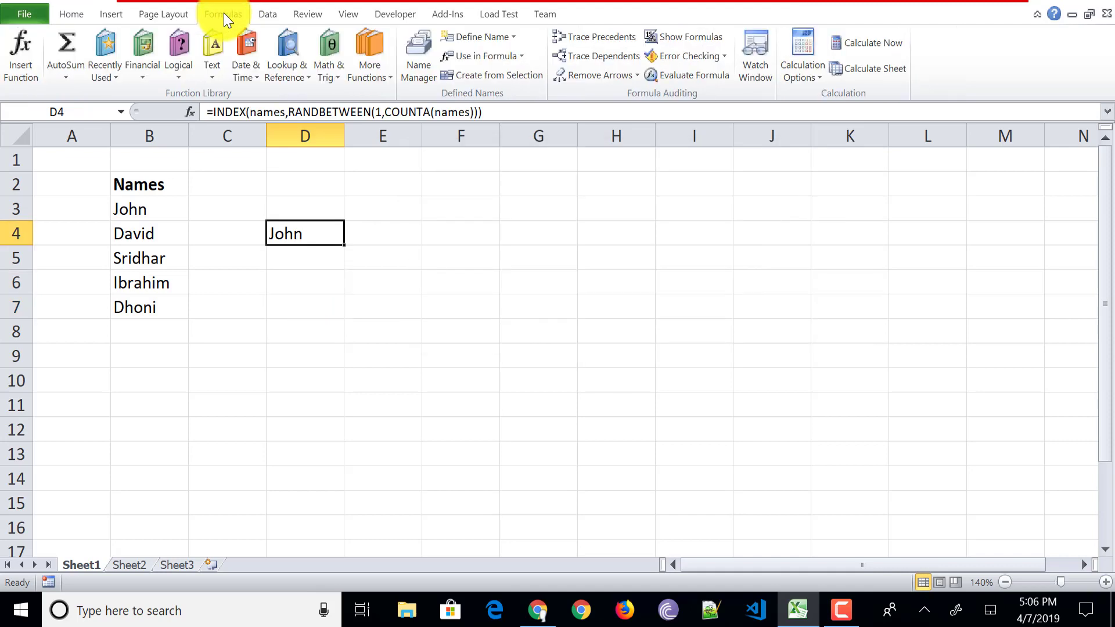
{"action": "left_click", "coordinate": [816, 72]}
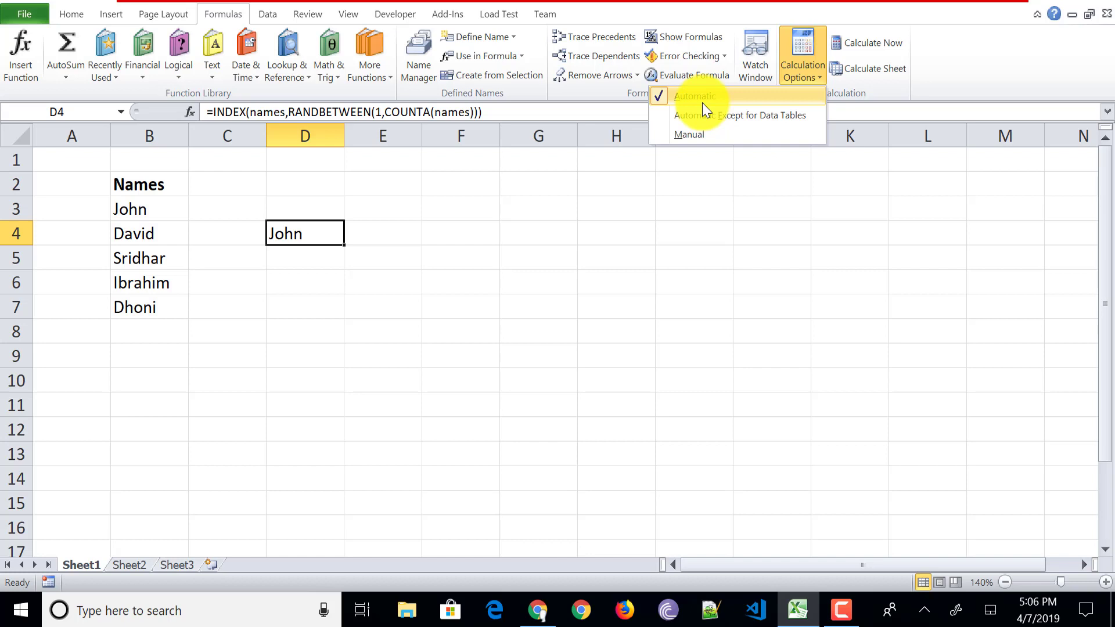
{"action": "left_click", "coordinate": [689, 136]}
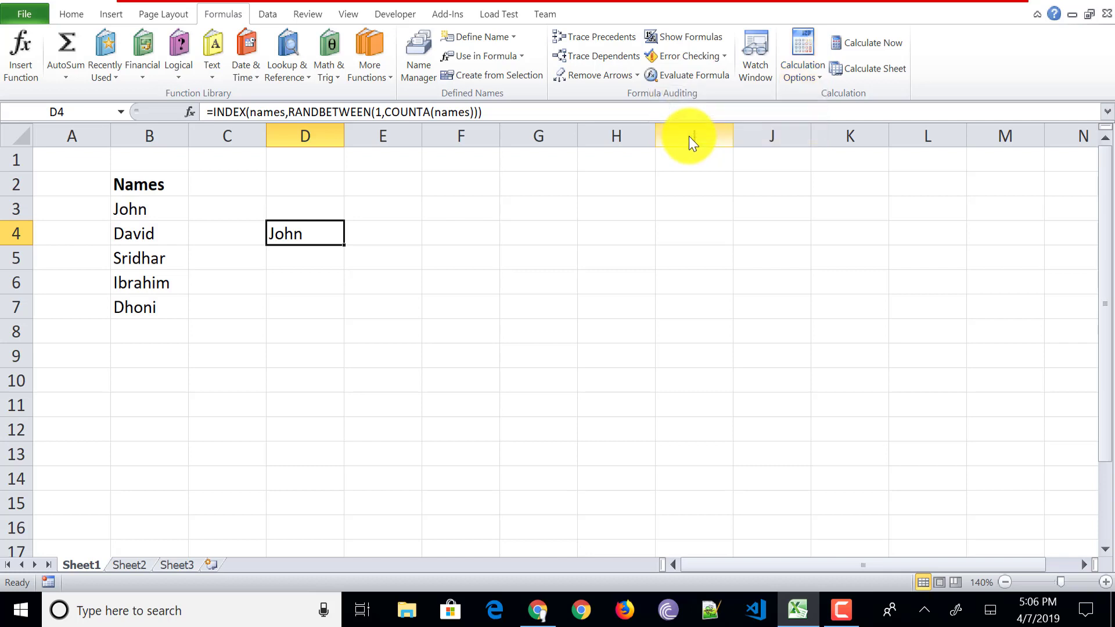
Recalculate with Calculate Now three times and F9 to draw new random names.
{"action": "left_click", "coordinate": [869, 47]}
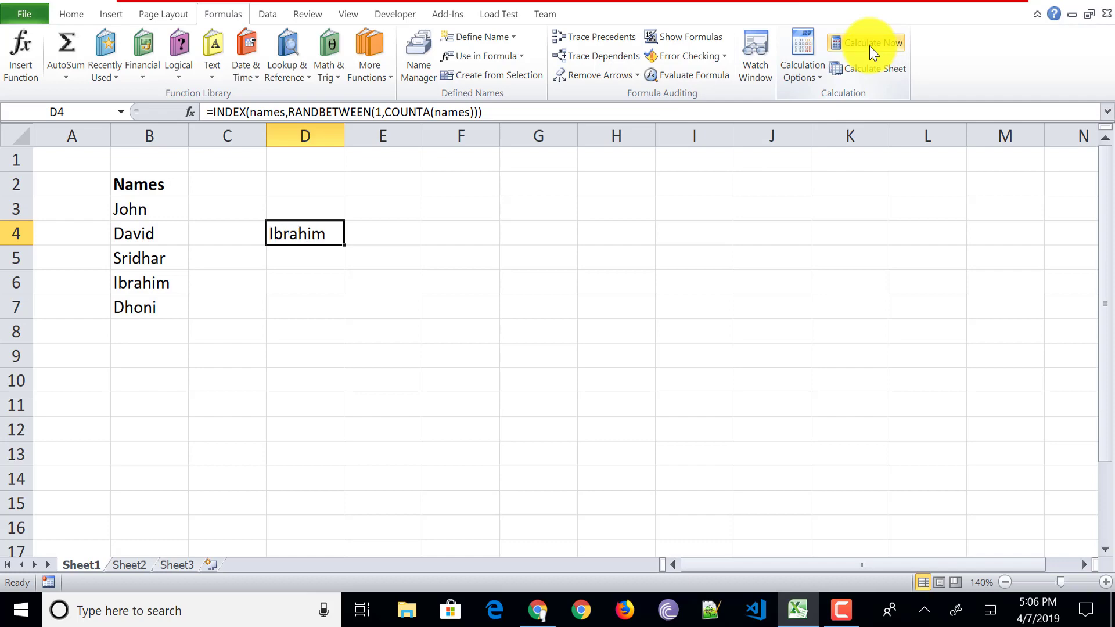
{"action": "left_click", "coordinate": [869, 47]}
{"action": "left_click", "coordinate": [869, 47]}
{"action": "key", "text": "F9"}
{"action": "left_click", "coordinate": [870, 47]}
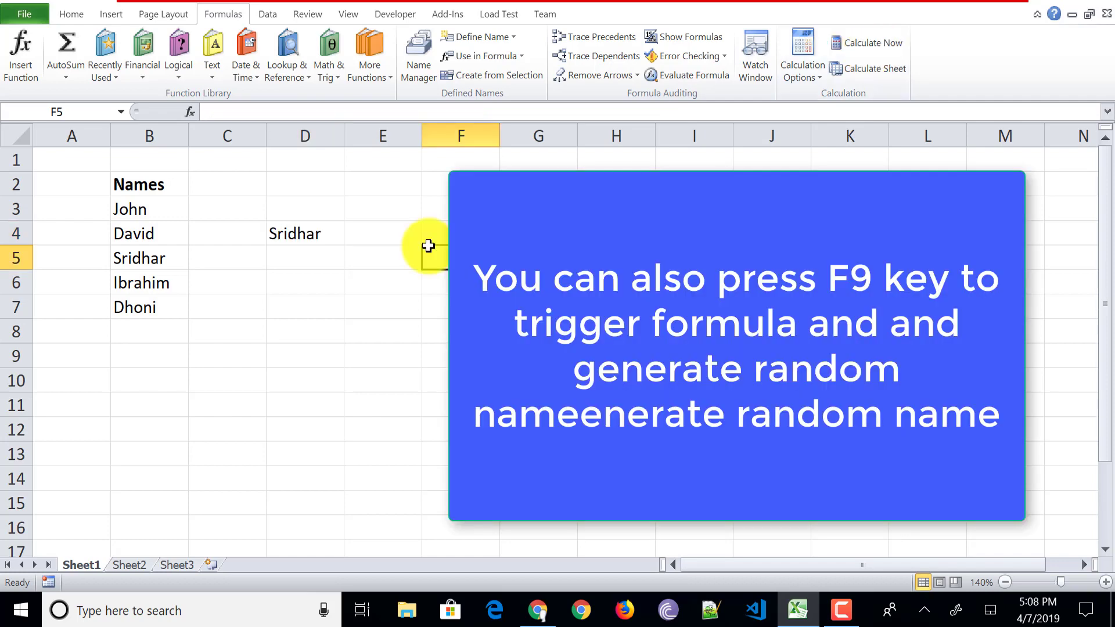